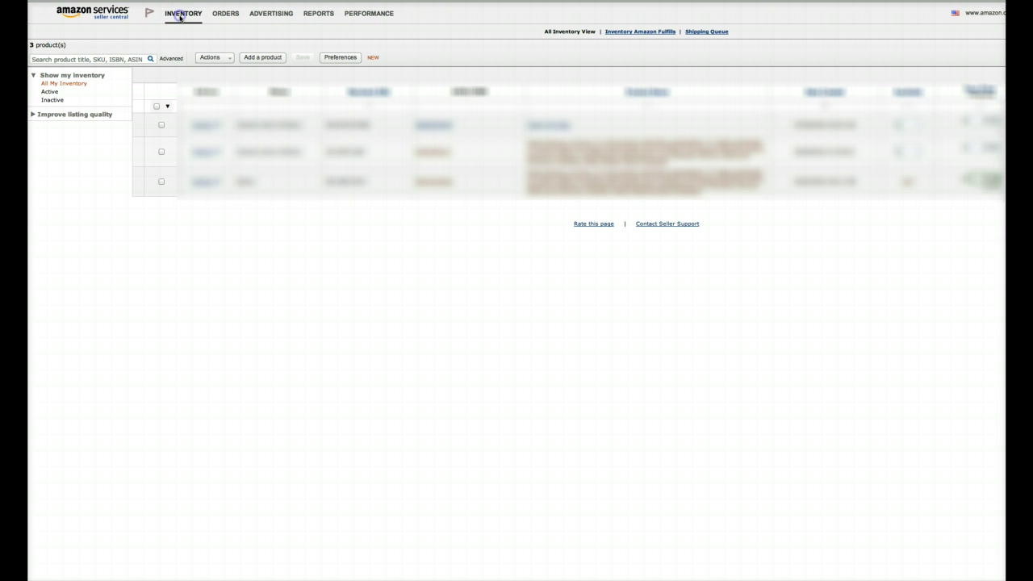
Select the third product in the inventory list and start Send/Replenish Inventory for it
mouse_move(183, 18)
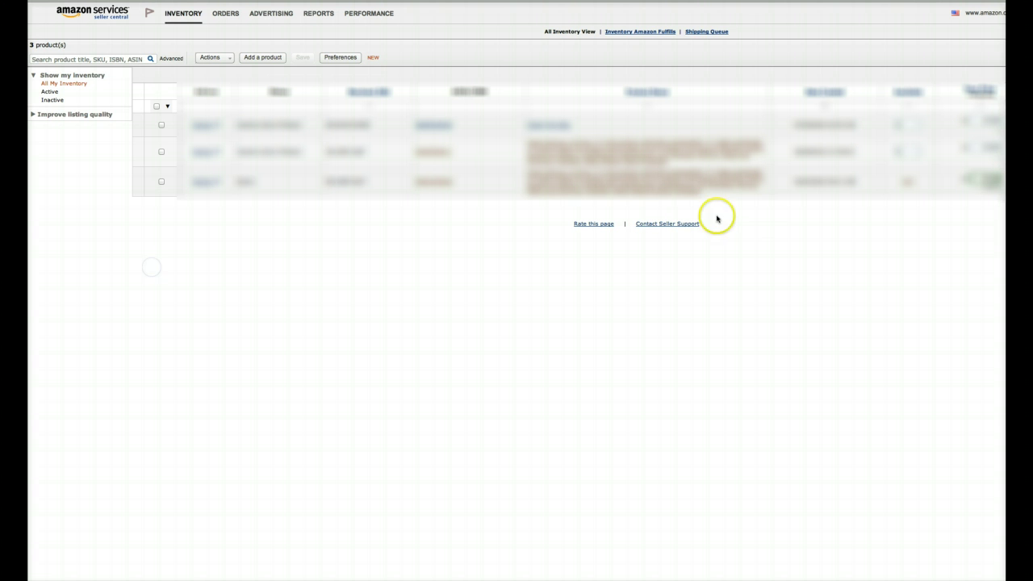
left_click(163, 182)
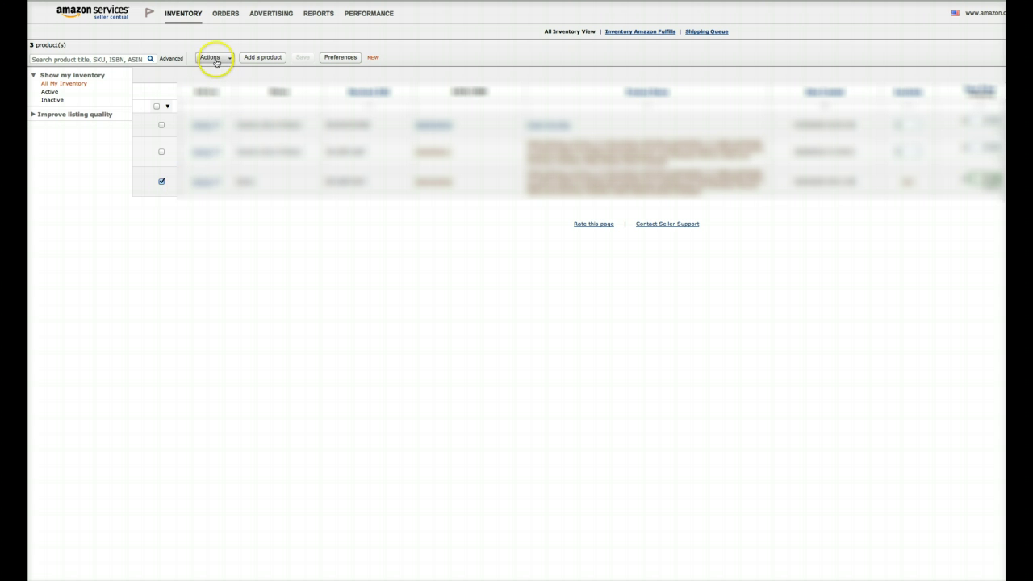
left_click(205, 185)
left_click(220, 222)
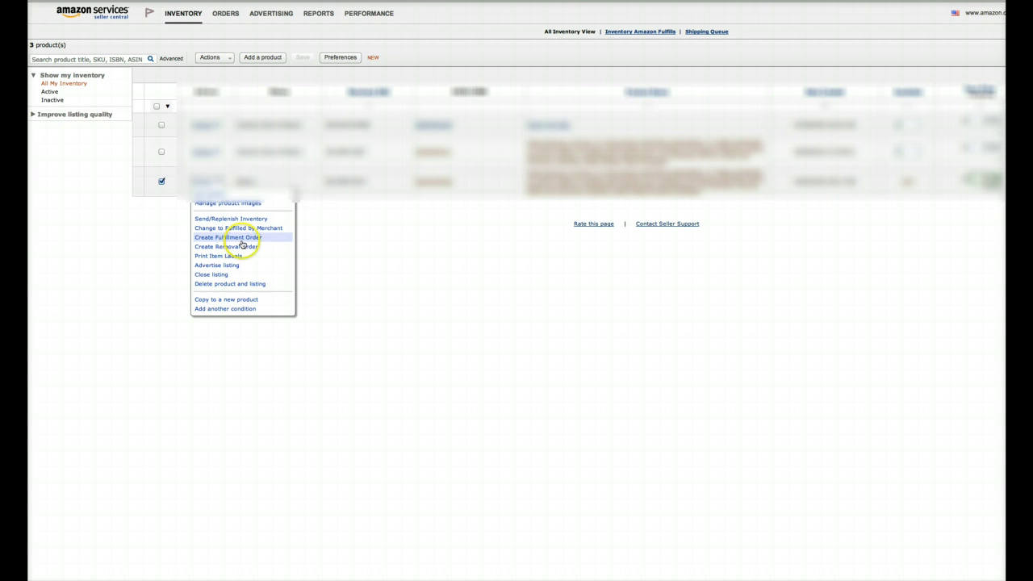
left_click(249, 247)
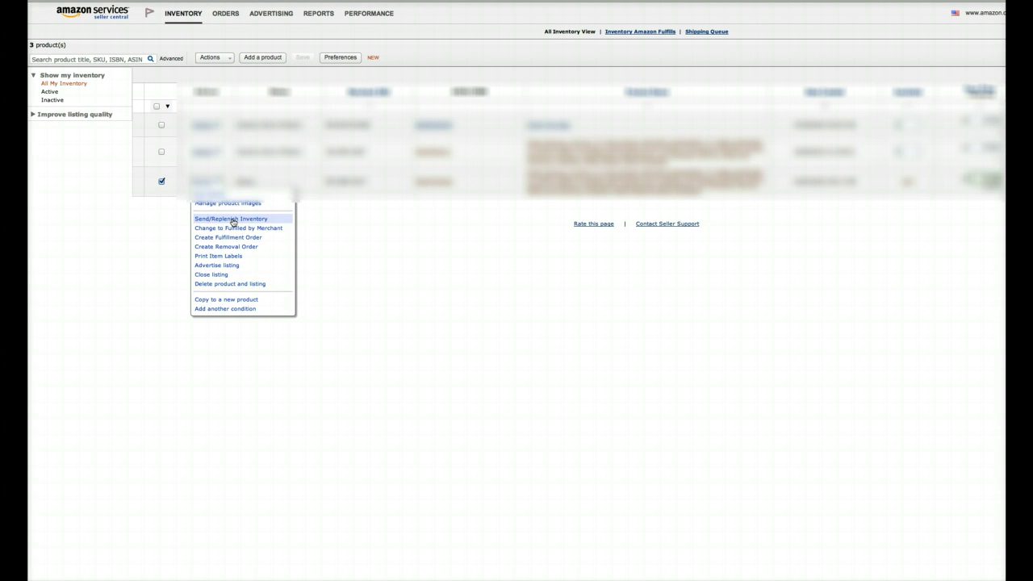
left_click(232, 219)
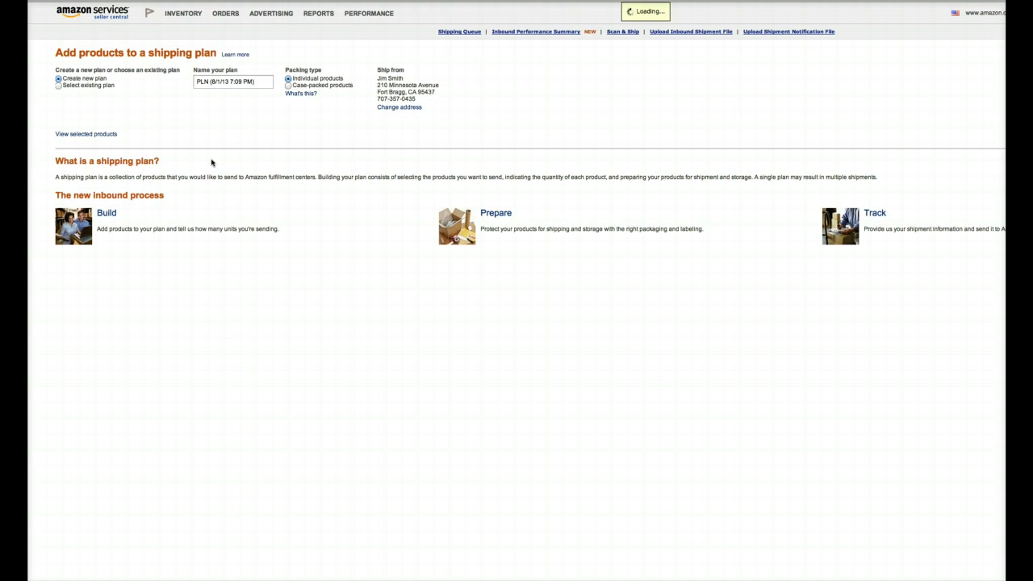
left_click(204, 157)
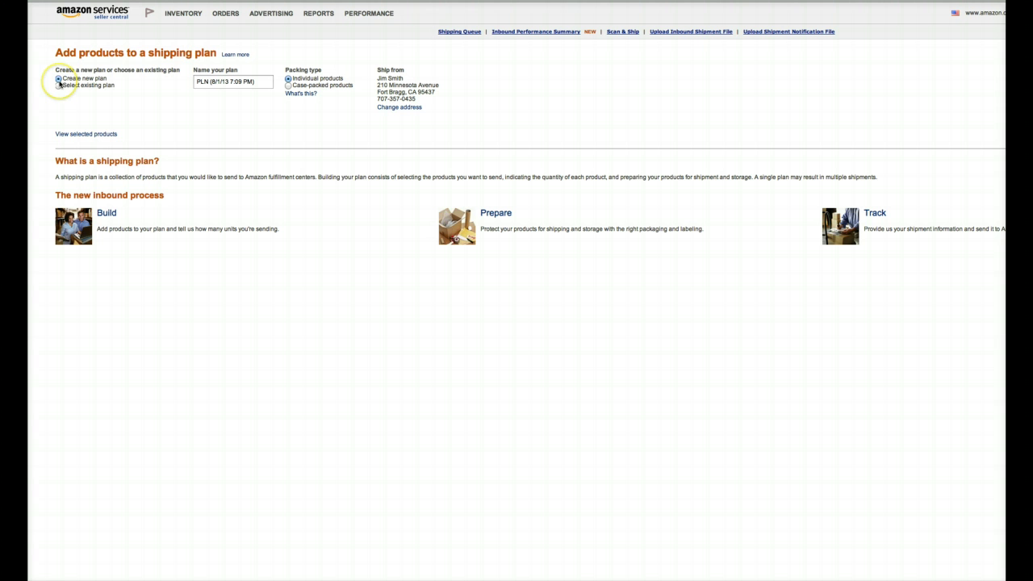
Name the new shipping plan "Order 2 (8/1/13 7:09 PM)" and set its packing type to case-packed products
left_click(208, 81)
left_click_drag(208, 81, 195, 82)
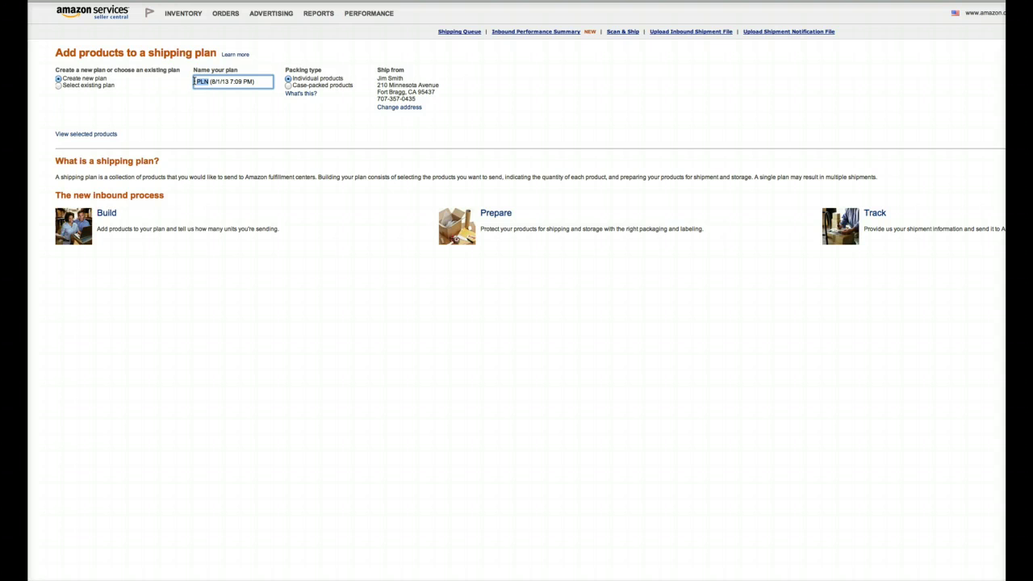
type("Order 2")
left_click(289, 86)
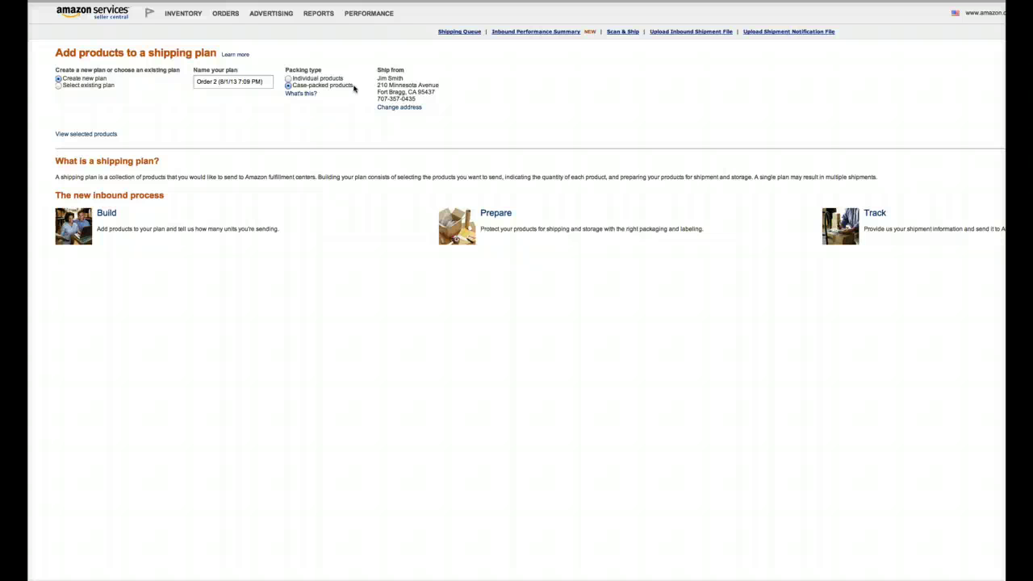
left_click(330, 84)
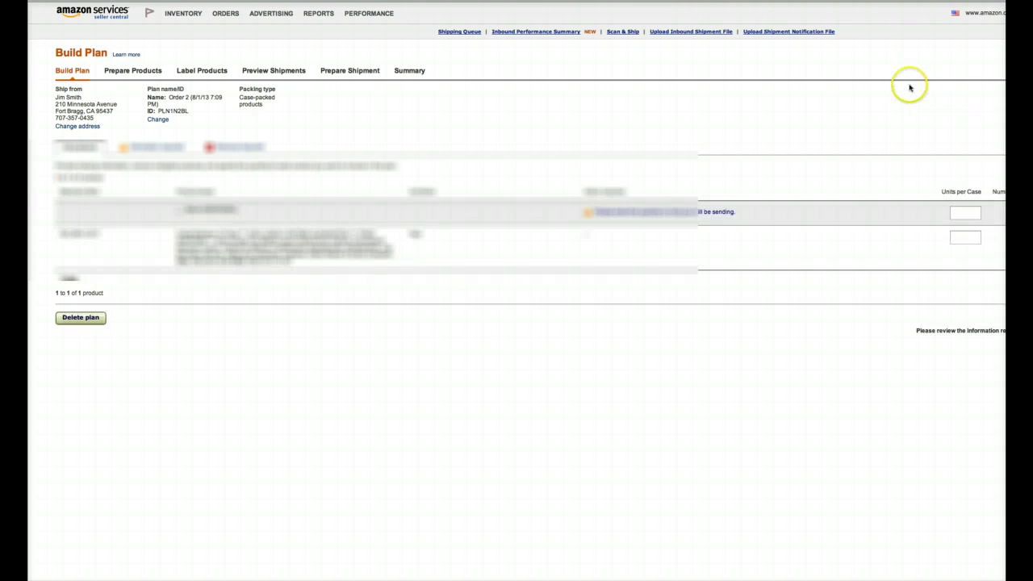
Set the product's quantity to 10 units per case and 20 cases, and continue with the plan
scroll(94, 508, "right", 5)
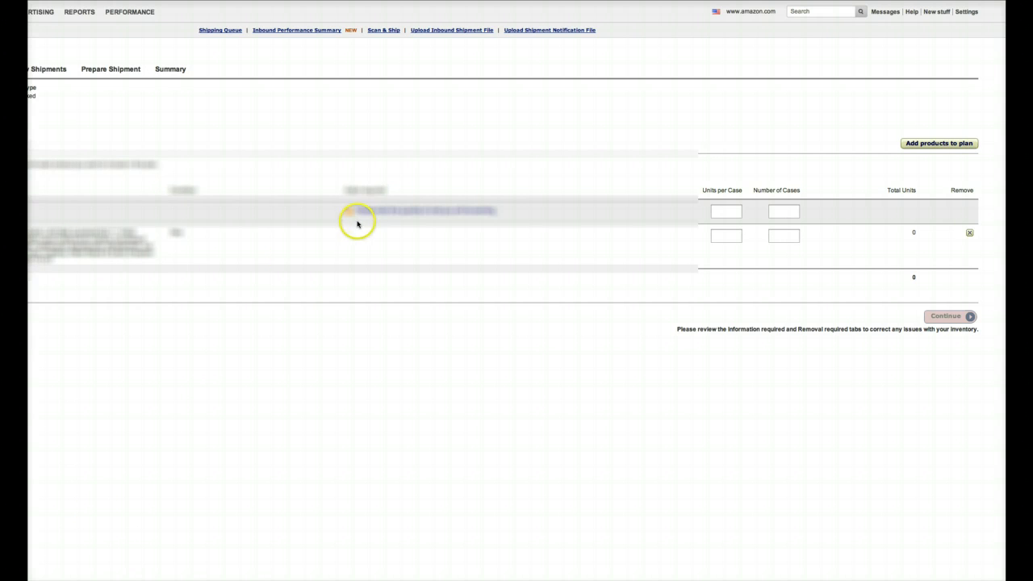
left_click(725, 211)
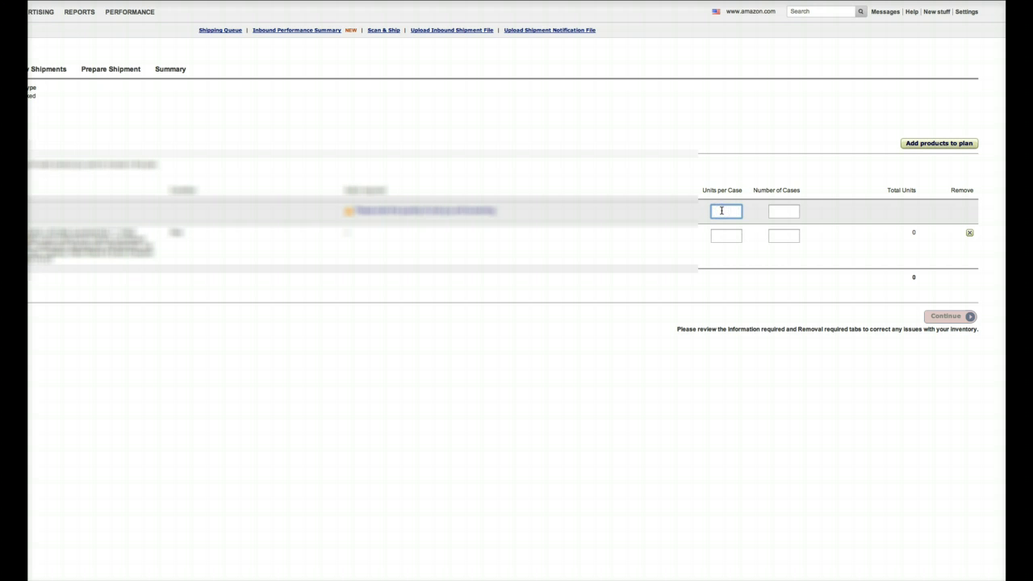
type("10")
left_click(780, 211)
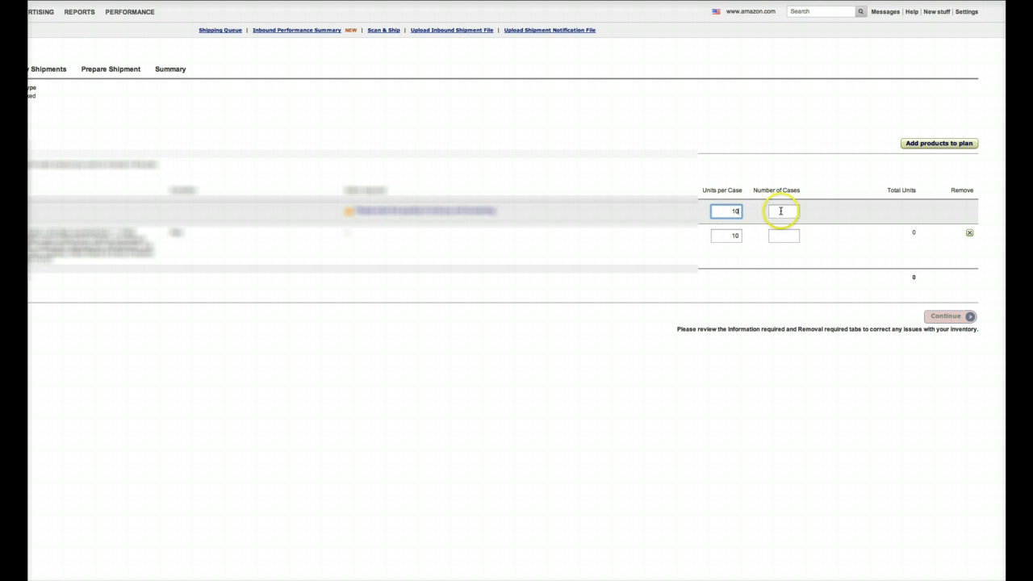
type("2")
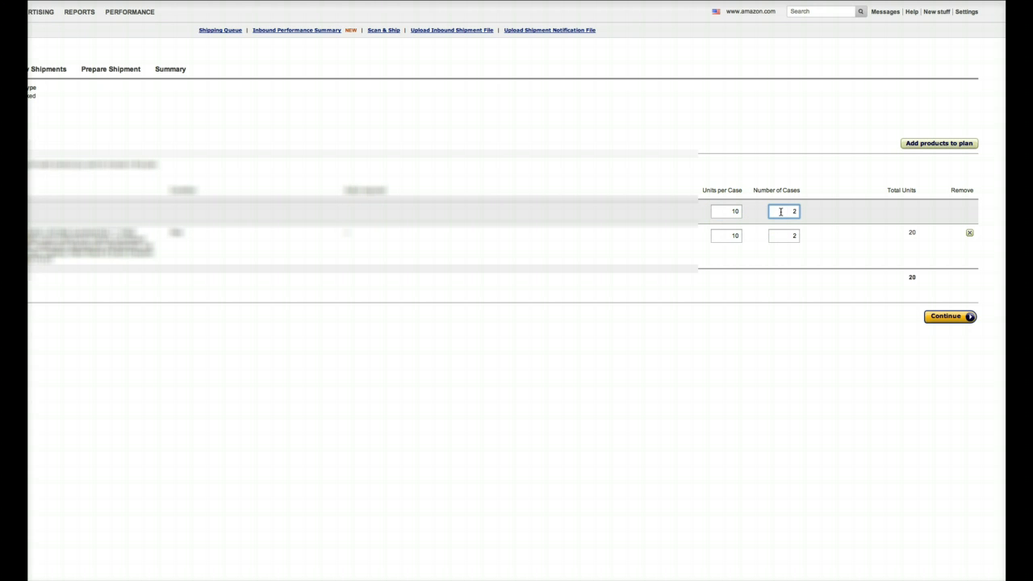
type("0")
left_click(700, 230)
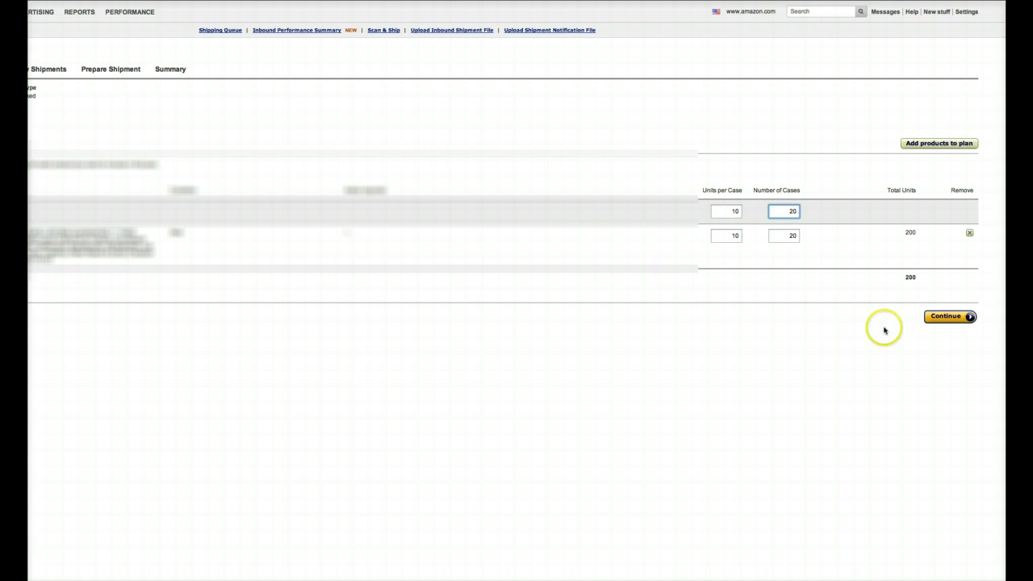
left_click(951, 317)
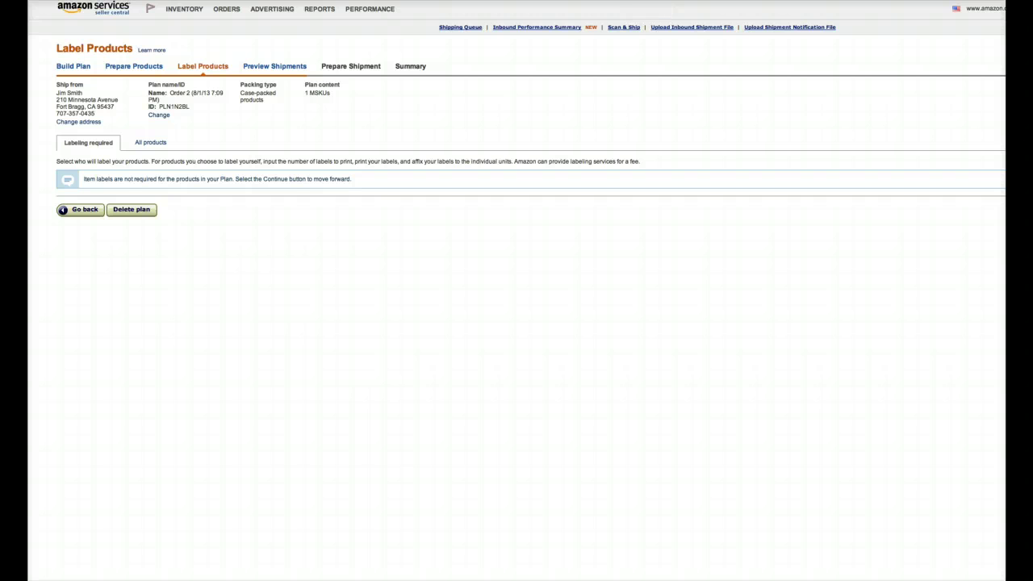
Proceed from product labeling to the plan's shipments and start working on the PHX6 shipment to Phoenix, AZ
key("XF86AudioLowerVolume")
left_click(217, 168)
left_click(235, 248)
left_click(272, 68)
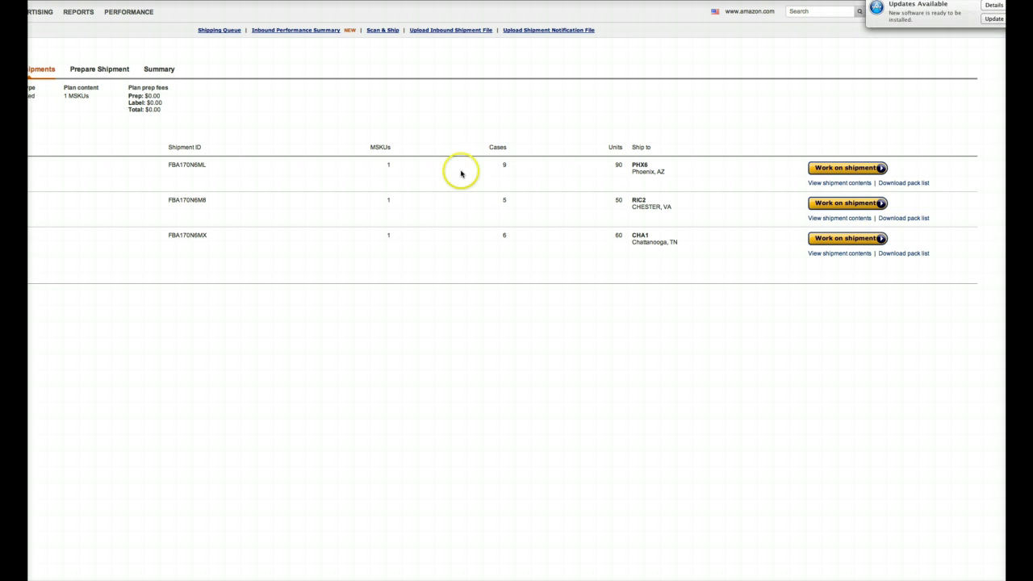
left_click(841, 172)
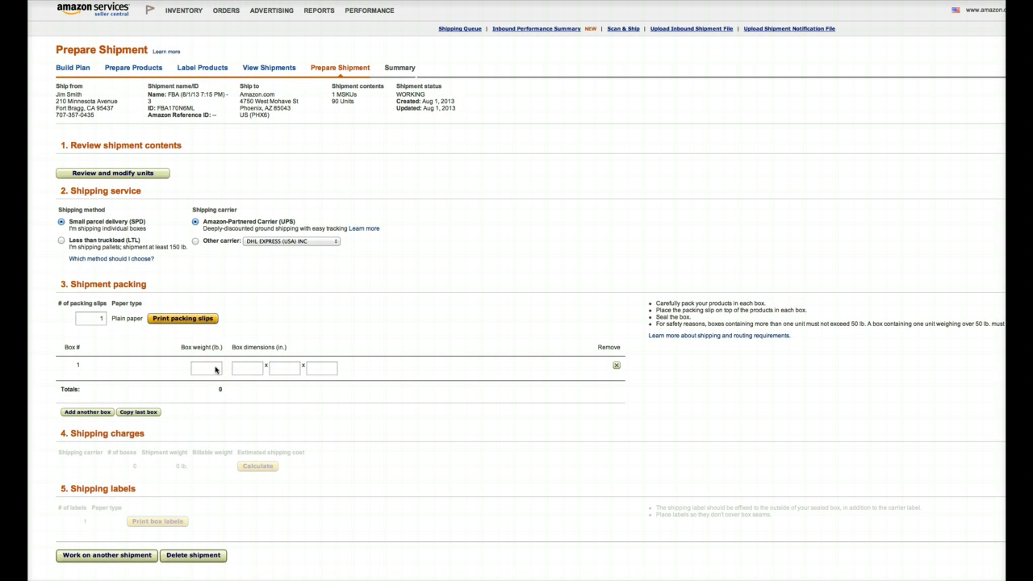
Generate one plain-paper packing slip for the Phoenix shipment and dismiss its print dialog
left_click(215, 369)
left_click(237, 466)
left_click(189, 320)
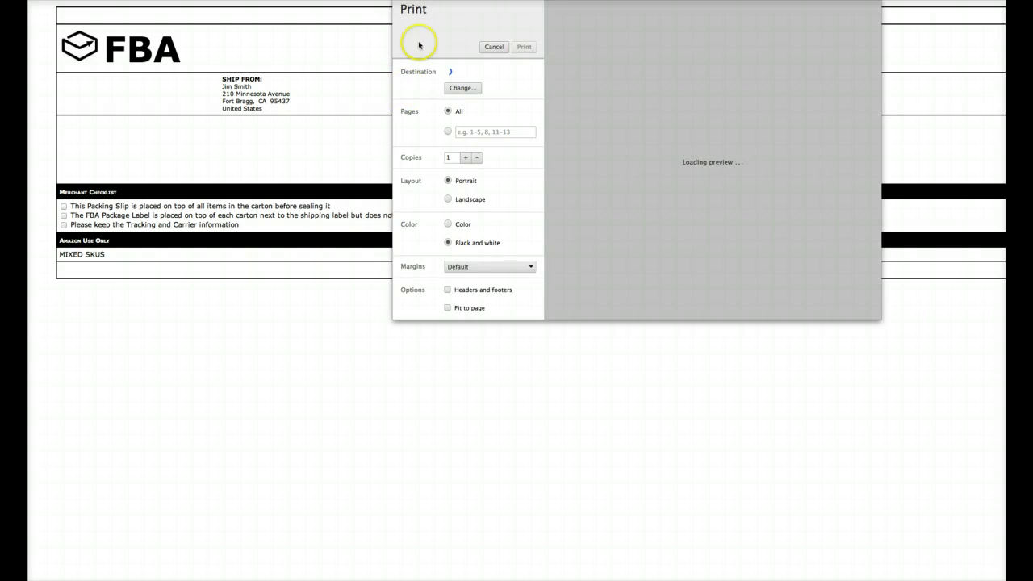
left_click(496, 49)
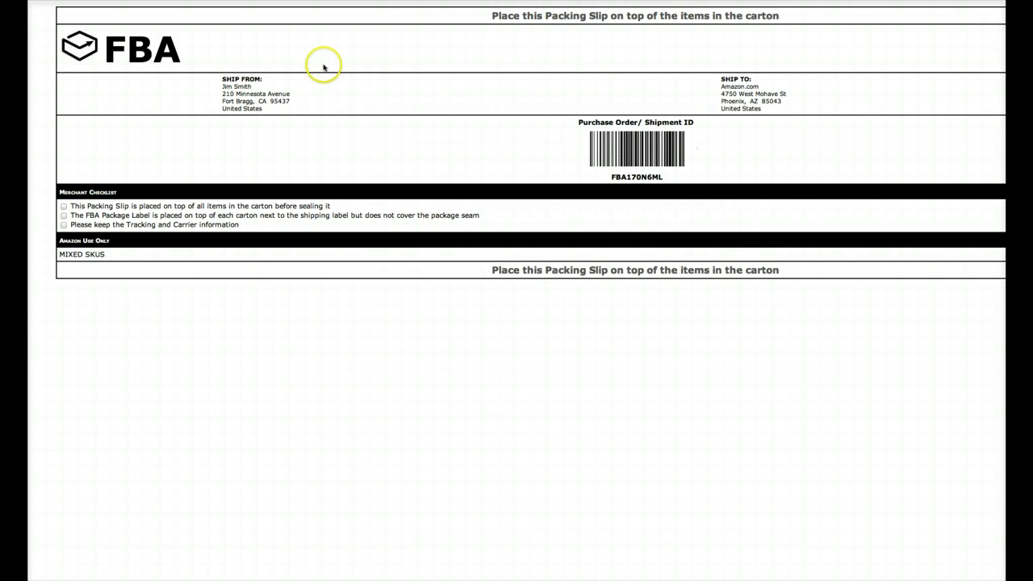
Preview the packing slip's printout from the slip page and close the preview without saving
right_click(376, 63)
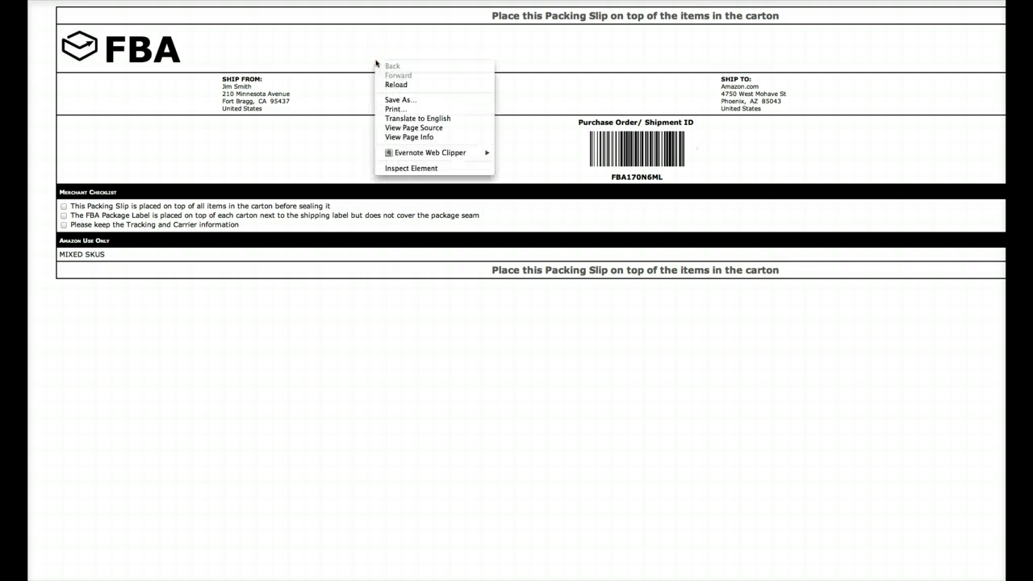
left_click(405, 110)
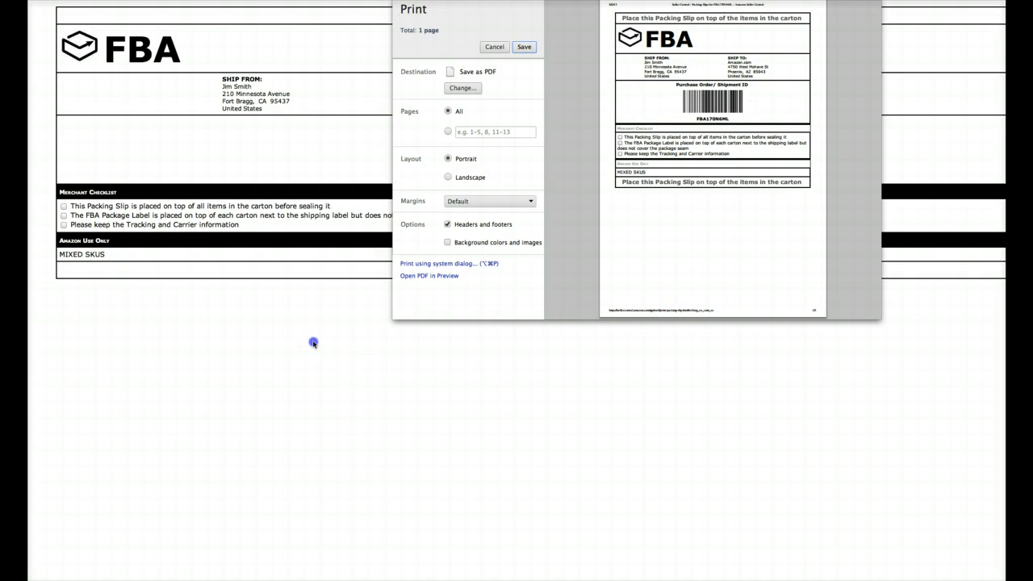
left_click(493, 47)
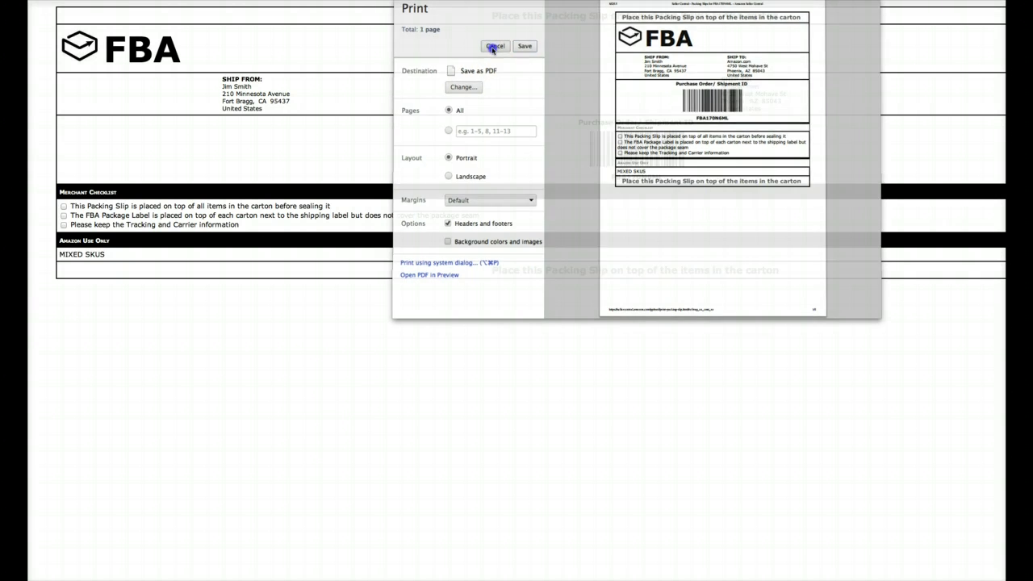